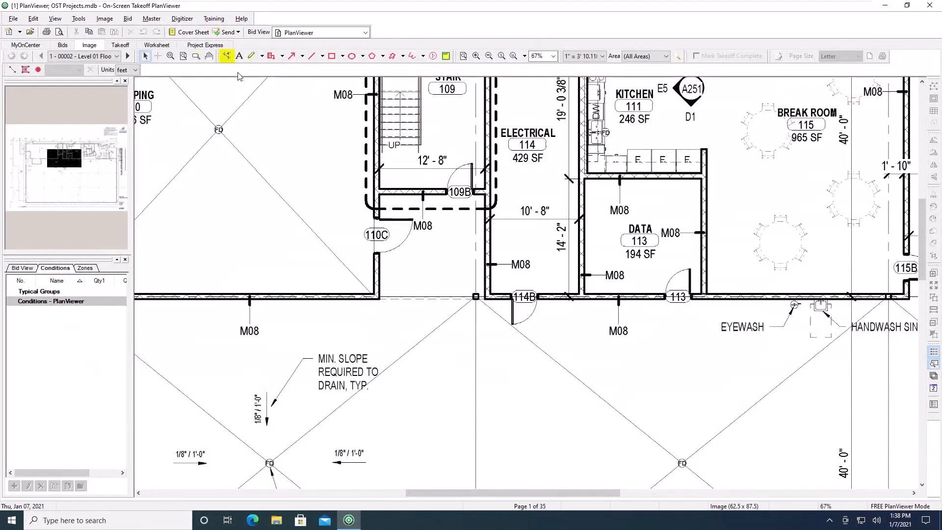
- Draw a dimension line across the Electrical room 114 between its walls
click(227, 57)
click(490, 244)
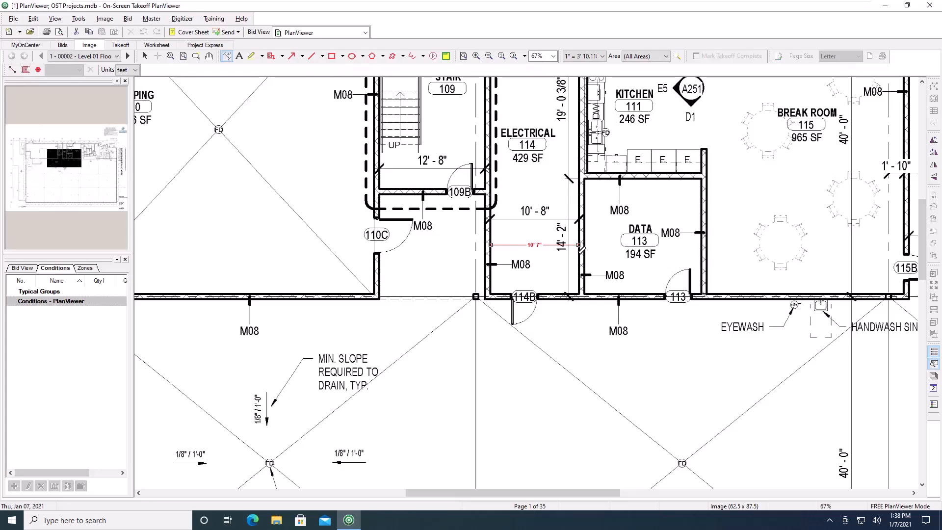
click(579, 245)
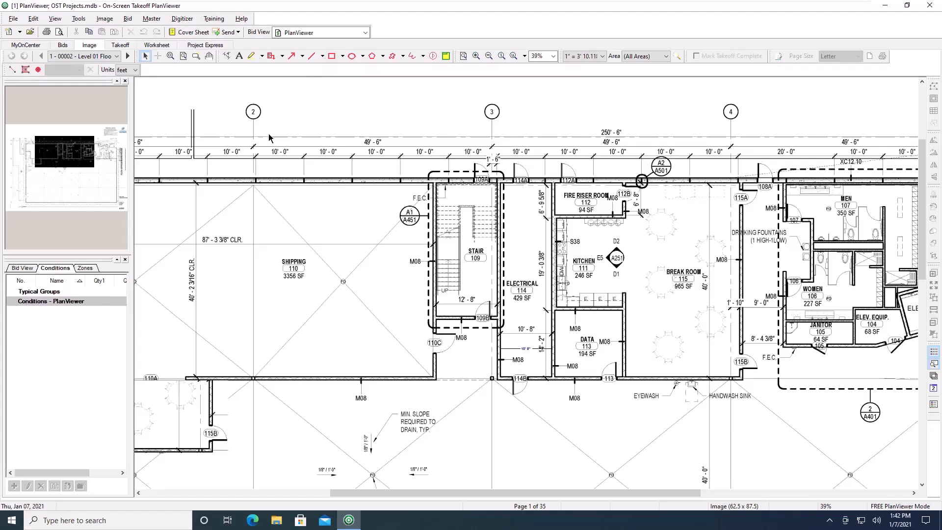
- Add the red text note "change order pending for stairwell" in the Shipping room near the stair
click(239, 56)
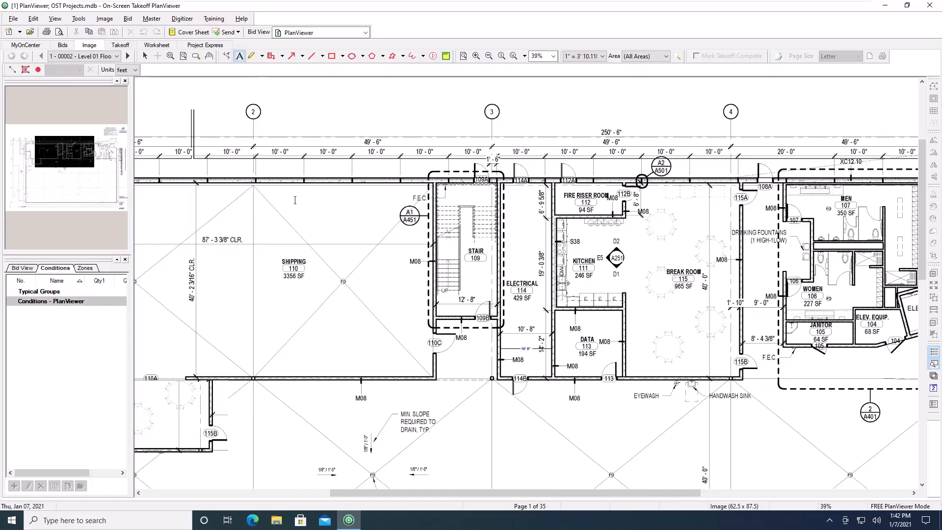
click(310, 219)
text(cha)
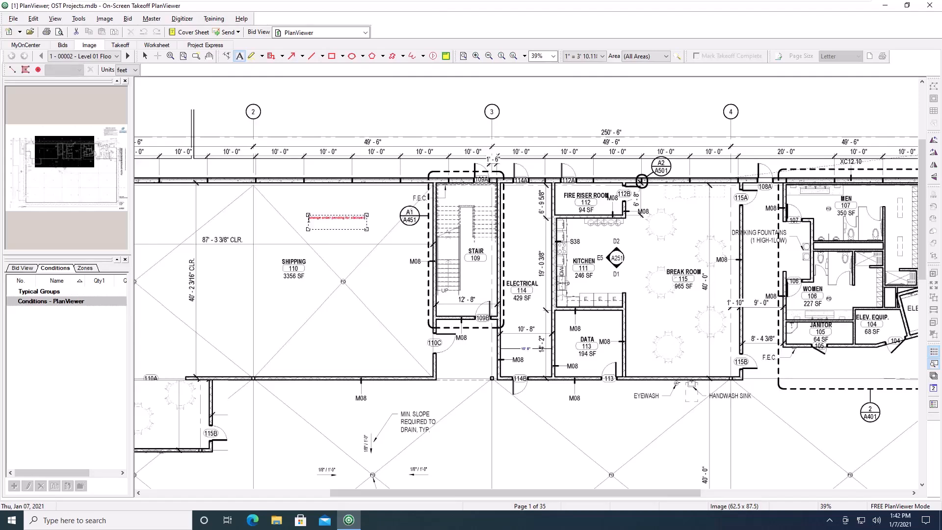
click(326, 249)
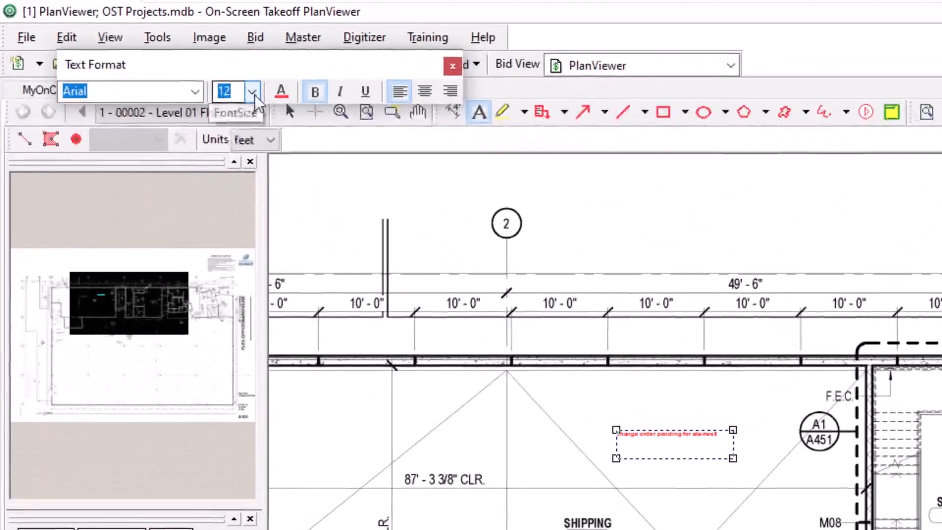
click(126, 45)
click(221, 230)
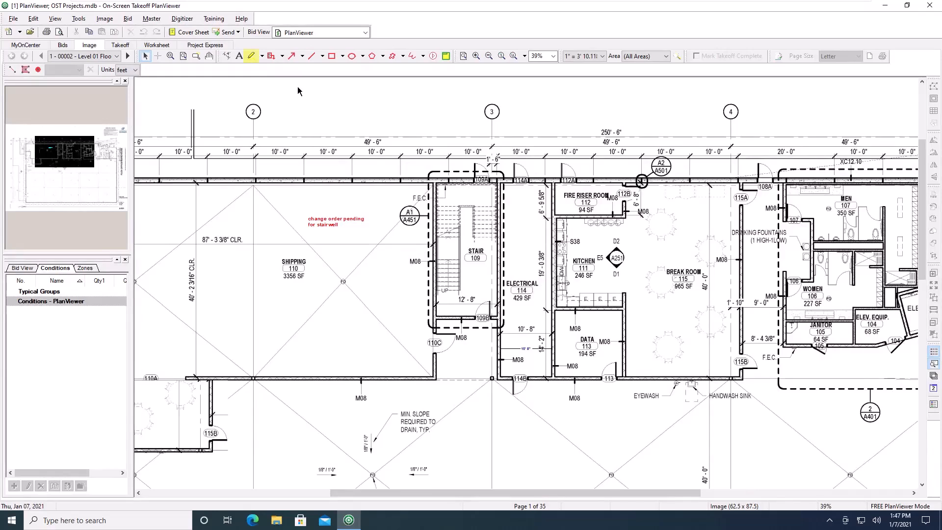
- Highlight the Stair 109 room in yellow
click(252, 55)
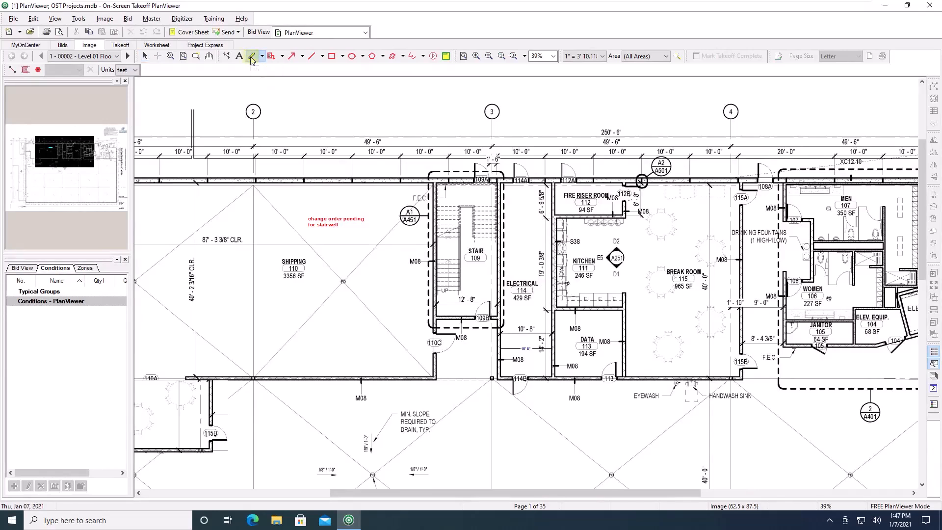
drag(437, 178, 498, 316)
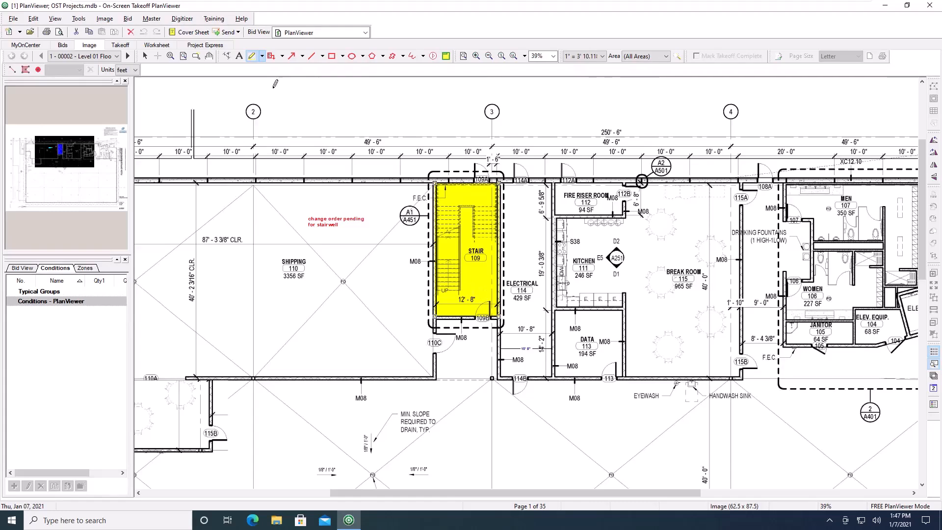
- Add a callout pointing to Data room 113 with the text "see updated finish schedule"
click(263, 57)
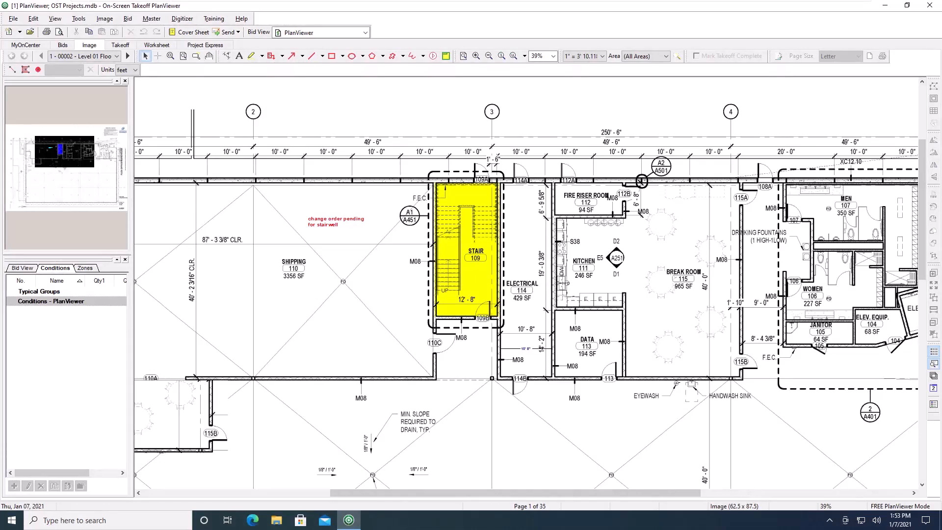
click(272, 59)
mouse_move(586, 348)
mouse_down()
mouse_move(643, 338)
mouse_move(610, 393)
mouse_move(642, 418)
mouse_up()
text(see updated finish schedule)
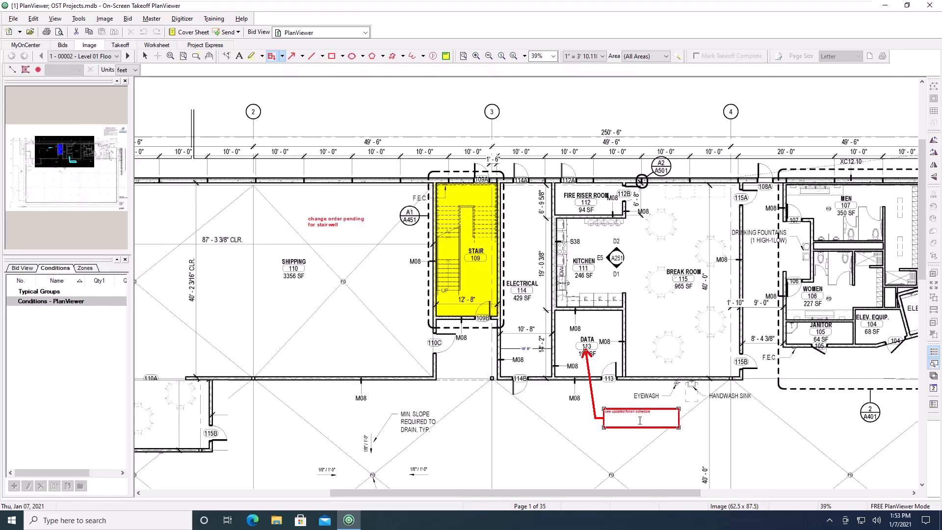
click(587, 427)
- Draw an arrow from the stairwell note to the Stair 109 label
click(283, 56)
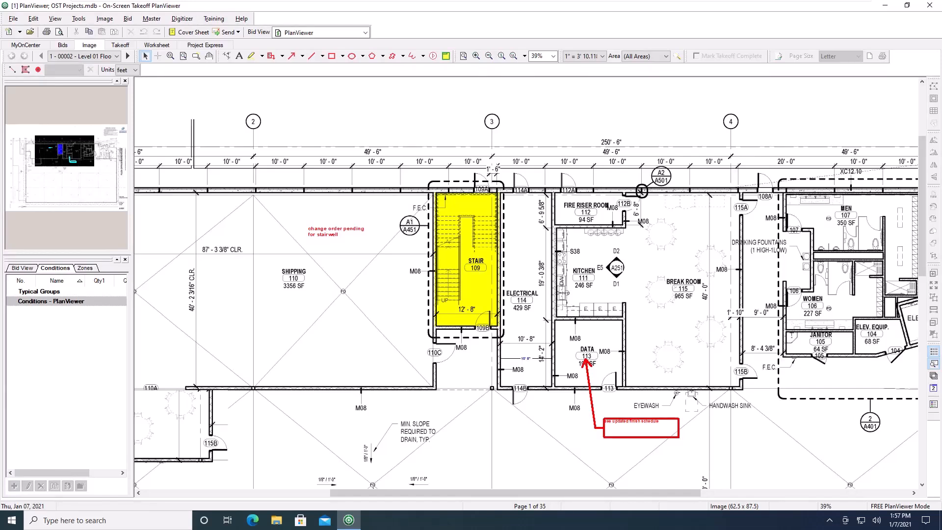
click(291, 56)
drag(350, 262, 457, 257)
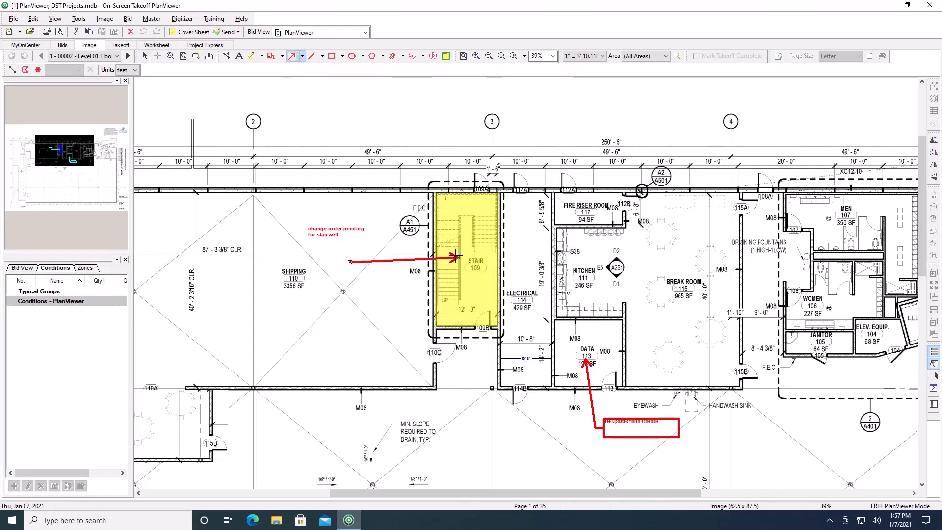
- Draw a line below the Shipping room label and a rectangle around the Fire Riser Room and Kitchen
click(312, 56)
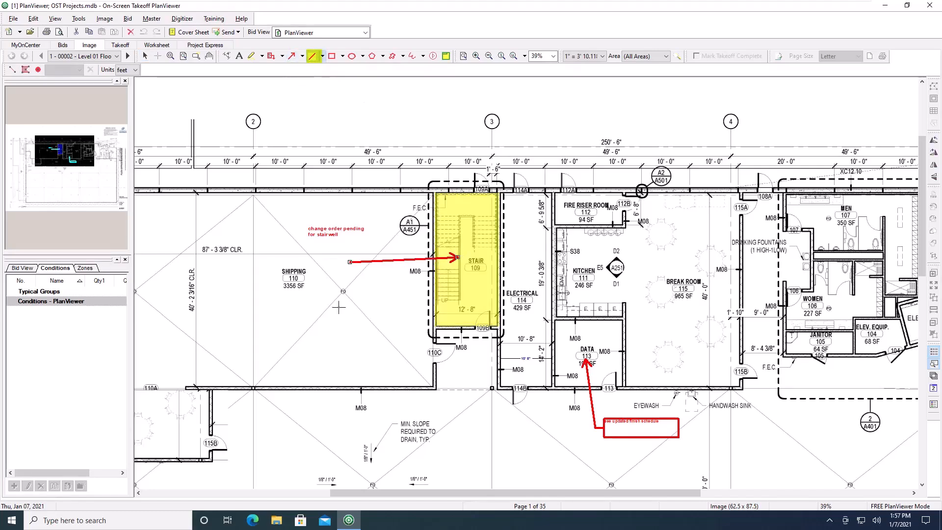
mouse_move(297, 299)
mouse_down()
mouse_move(382, 309)
mouse_move(405, 298)
mouse_up()
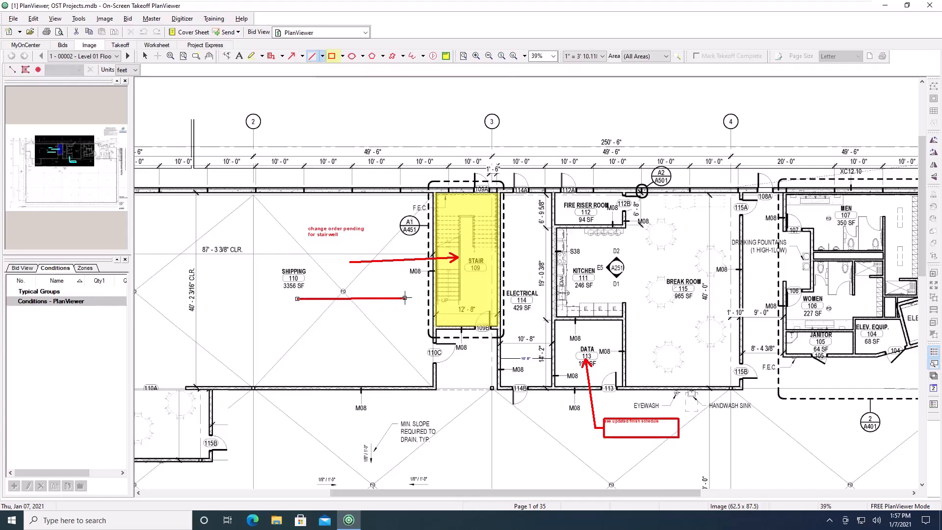
click(332, 56)
mouse_move(553, 200)
mouse_down()
mouse_move(615, 287)
mouse_move(637, 291)
mouse_up()
- Draw a circle over the Break Room and a four-sided polygon around grid bubble 4
click(352, 56)
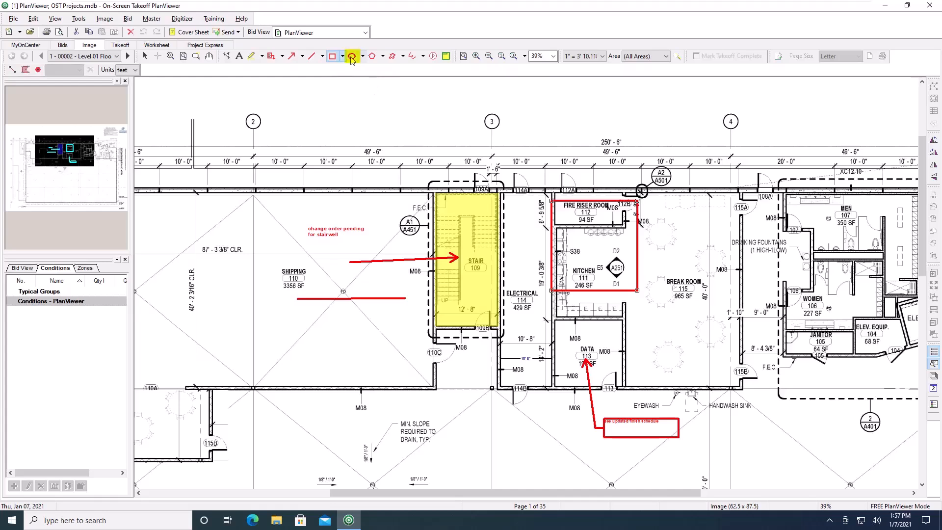
drag(738, 215, 659, 297)
click(372, 56)
click(693, 179)
click(676, 118)
click(764, 94)
click(795, 148)
double_click(757, 183)
- Draw a revision cloud outline in the upper-left part of the Shipping room
click(392, 56)
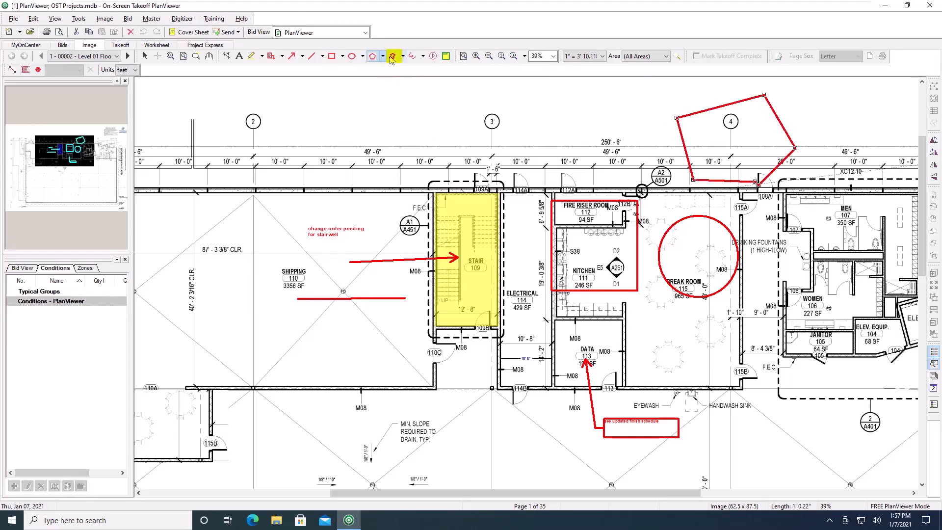
click(250, 203)
click(182, 203)
click(166, 265)
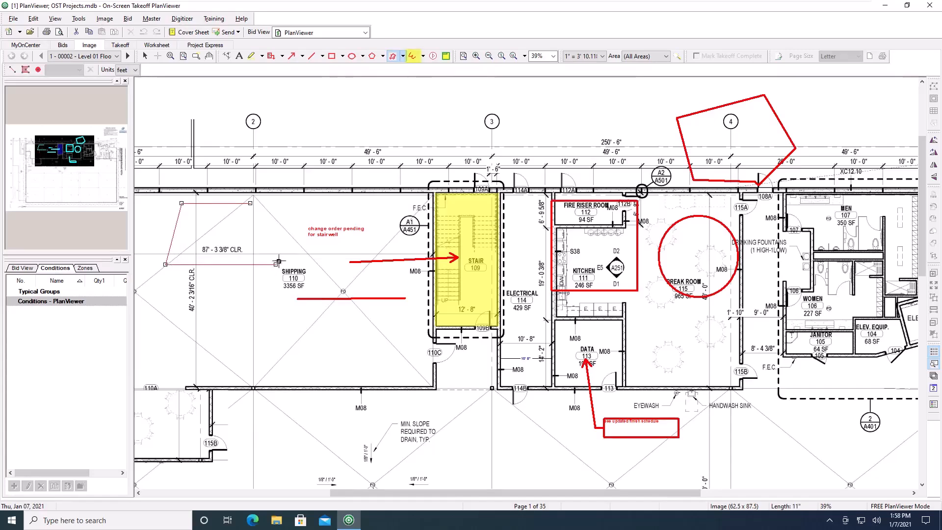
double_click(278, 262)
- Sketch freehand marks near the top dimension string around grid 3
click(413, 56)
mouse_move(338, 179)
mouse_down()
mouse_move(356, 200)
mouse_move(450, 164)
mouse_up()
drag(493, 138, 507, 129)
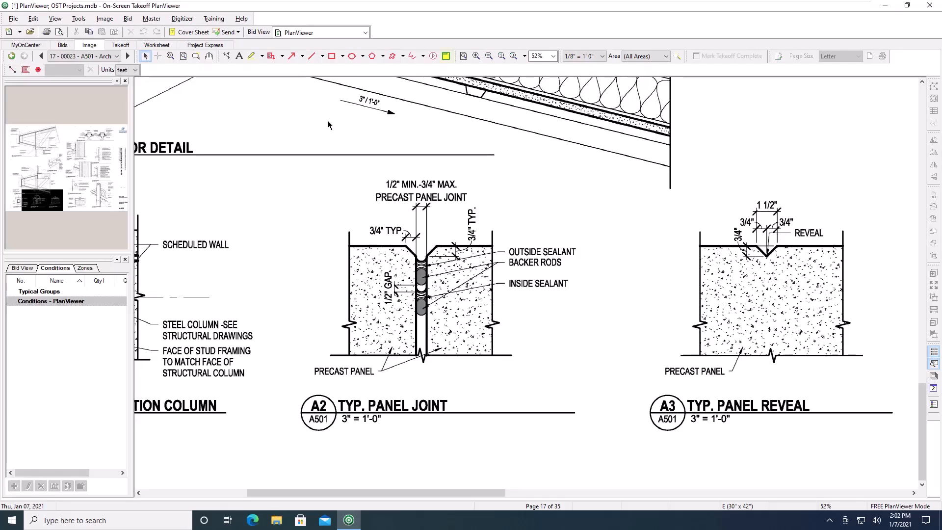
- Create a named view "A2/A501" framing the Typ. Panel Joint detail on sheet A501
click(446, 57)
mouse_move(276, 163)
mouse_down()
mouse_move(396, 337)
mouse_move(501, 415)
mouse_move(601, 445)
mouse_up()
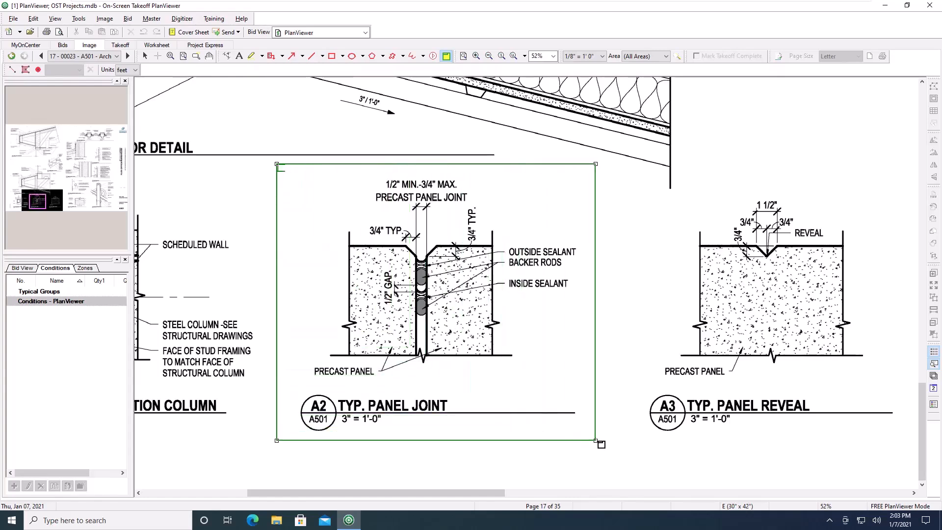
text(A2/A501)
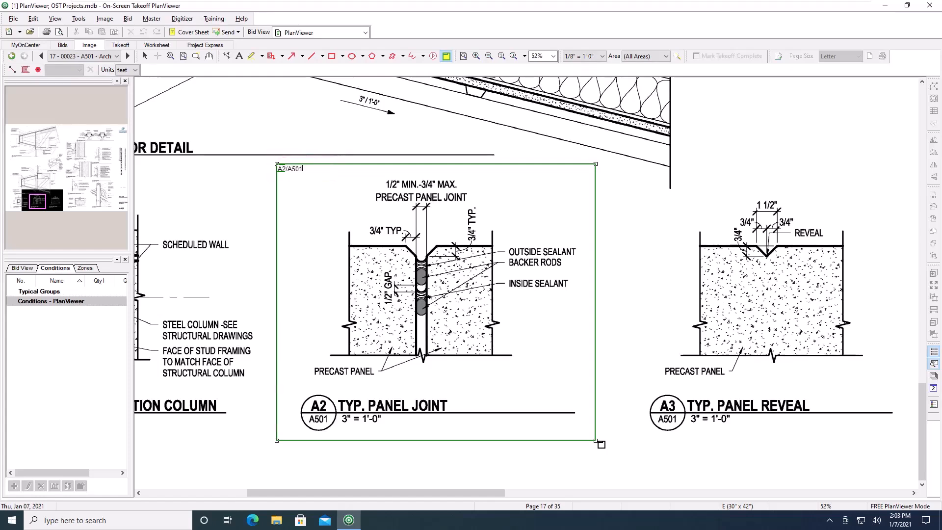
key(Return)
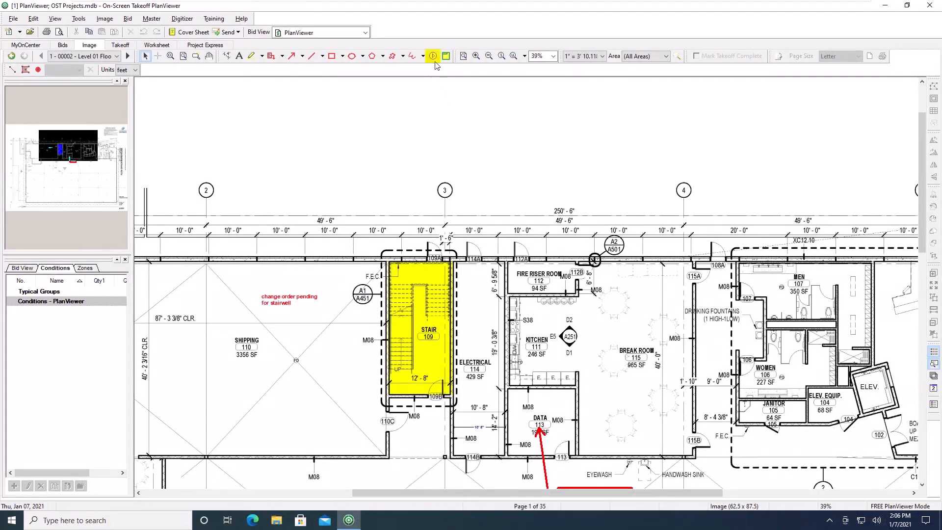
- Place a hot link next to the A2/A501 section bubble on the floor plan, connected to named view A2/A501
click(434, 58)
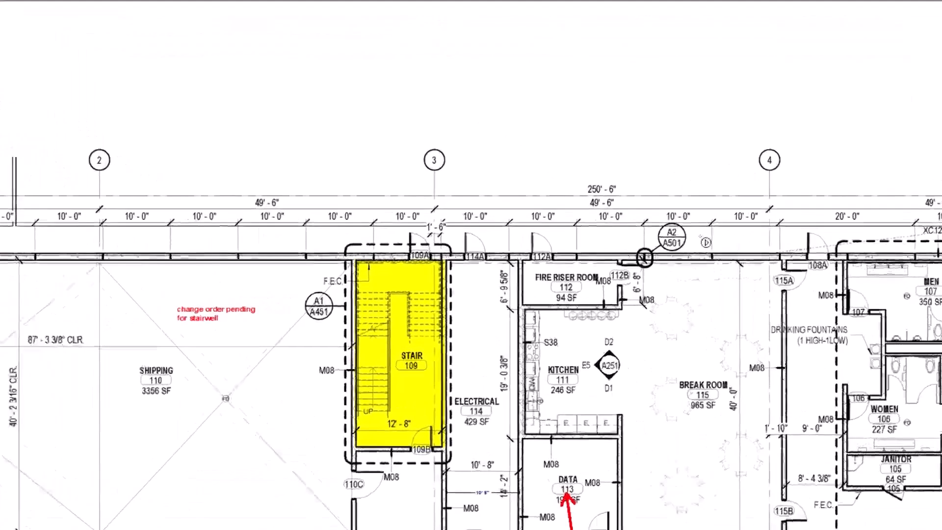
click(632, 244)
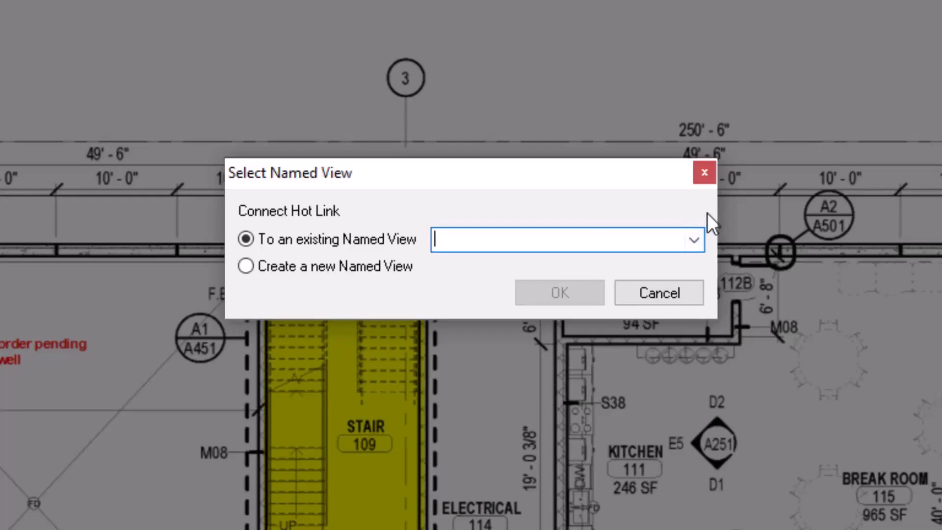
click(696, 237)
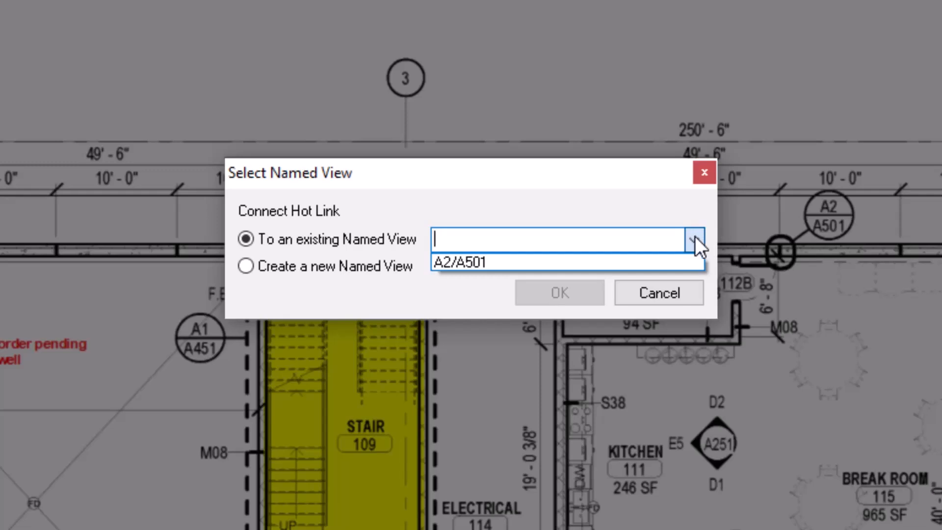
click(570, 263)
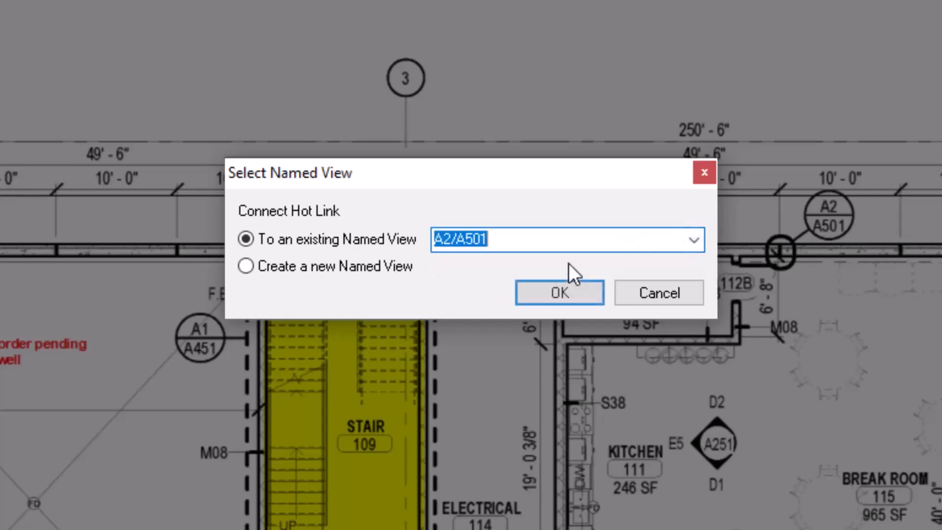
click(575, 297)
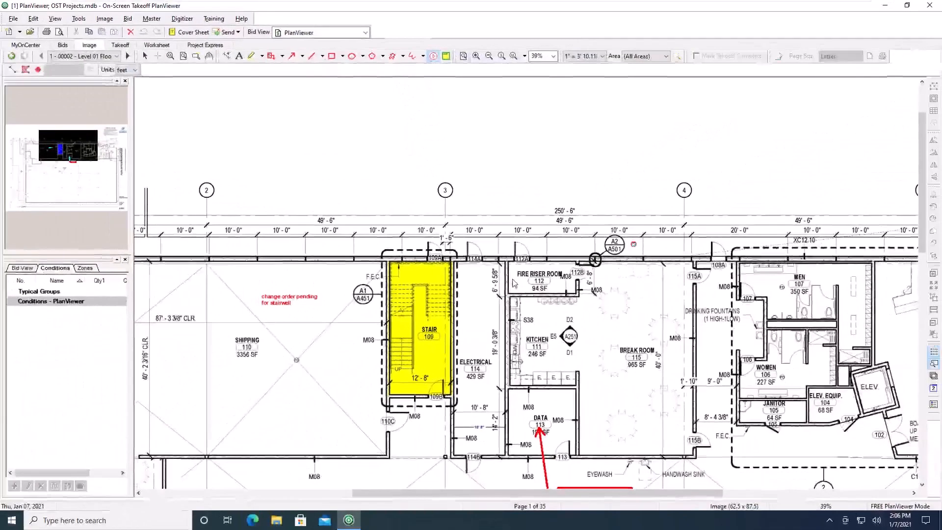
- Follow the new hot link to open the linked detail view
key(space)
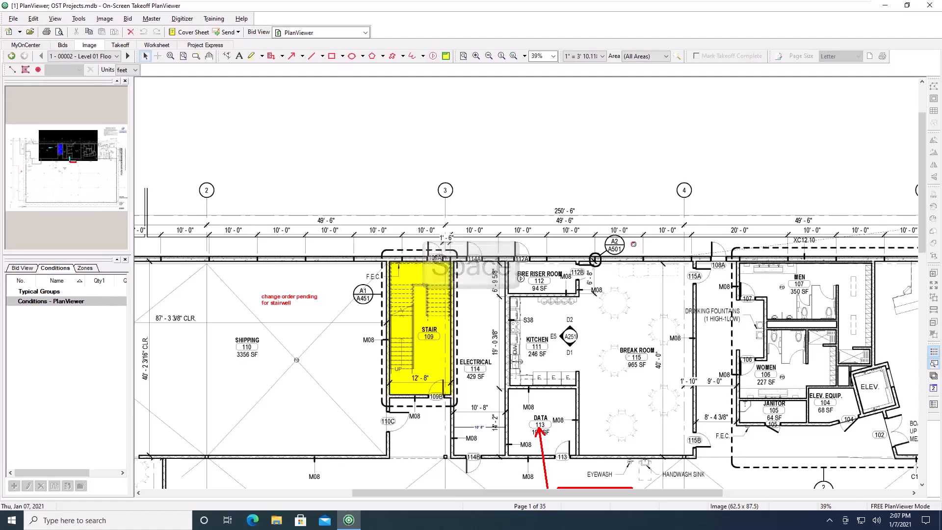
click(634, 245)
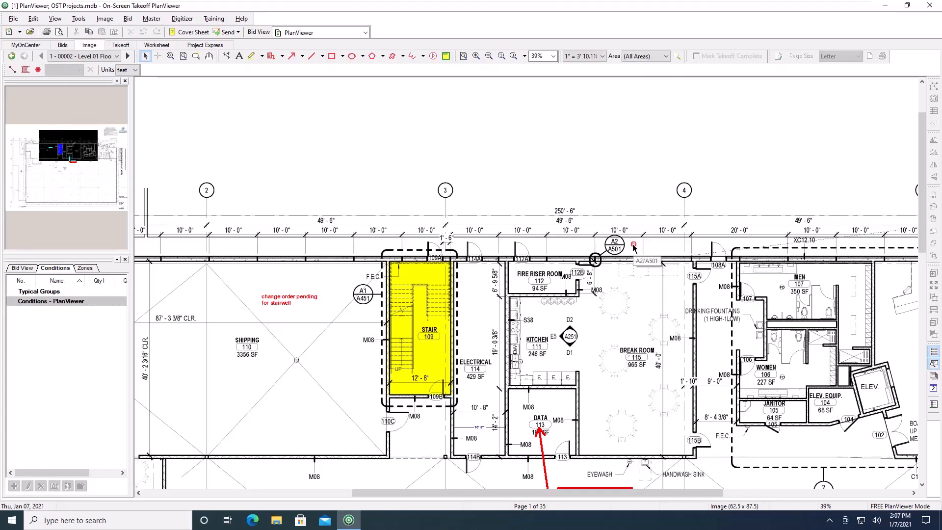
click(633, 244)
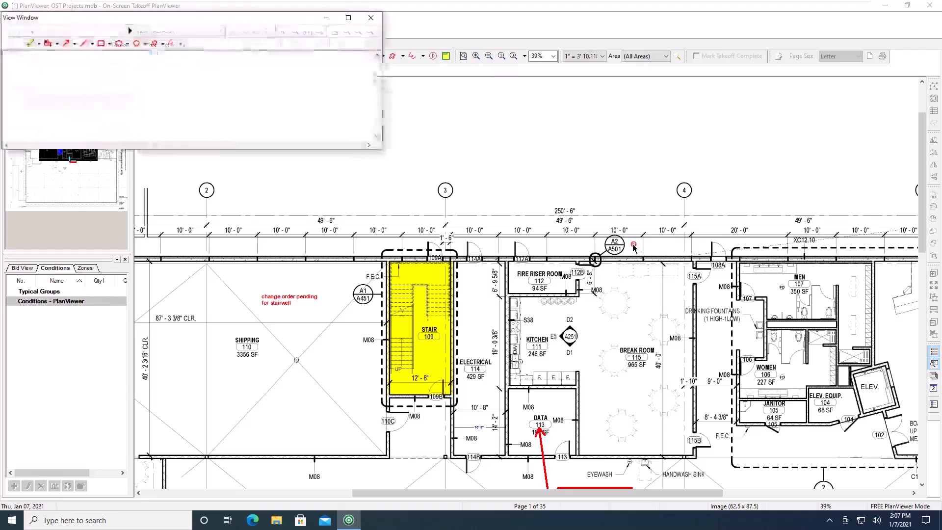